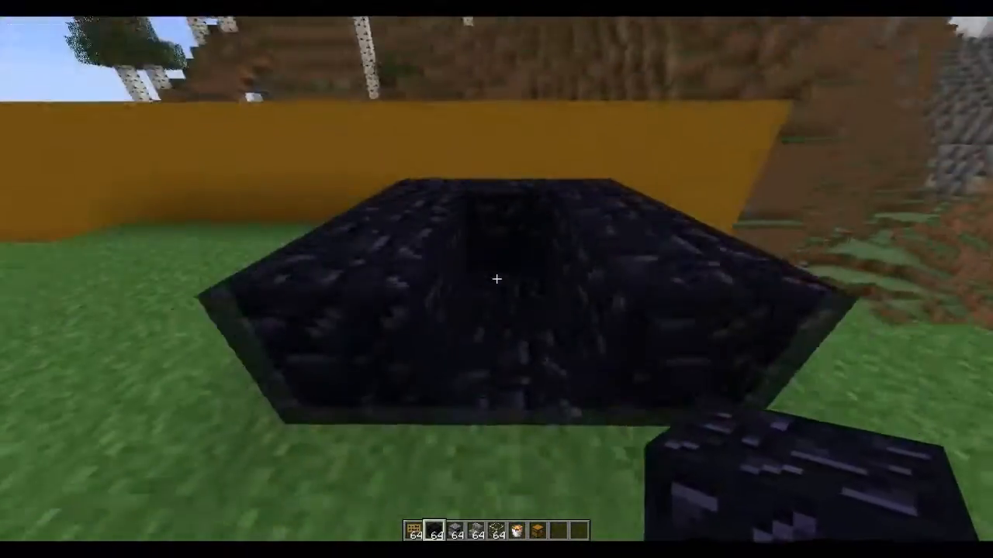
scroll(496, 279, down, 1)
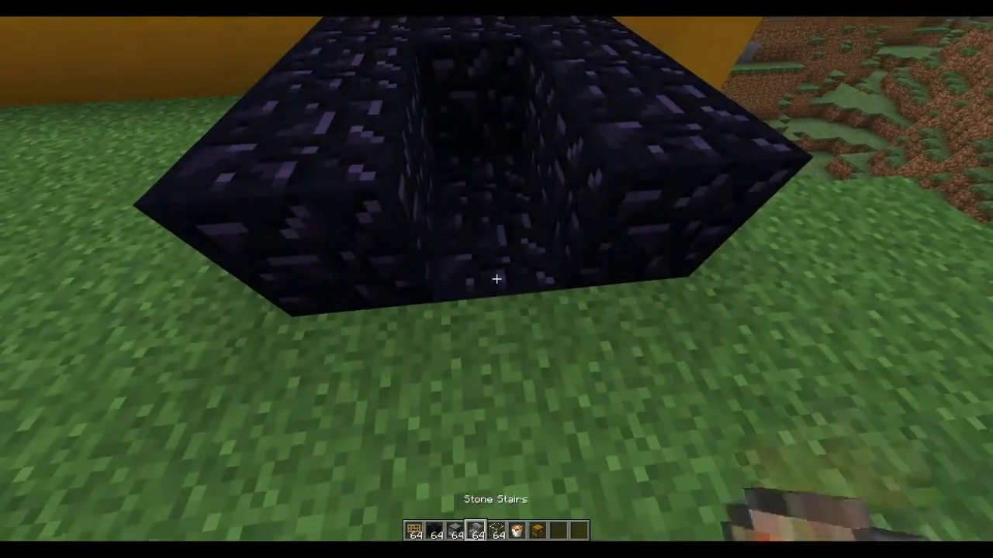
scroll(496, 279, down, 1)
- Place the furnace against the obsidian and set stone stairs around and in front of it
right_click(497, 278)
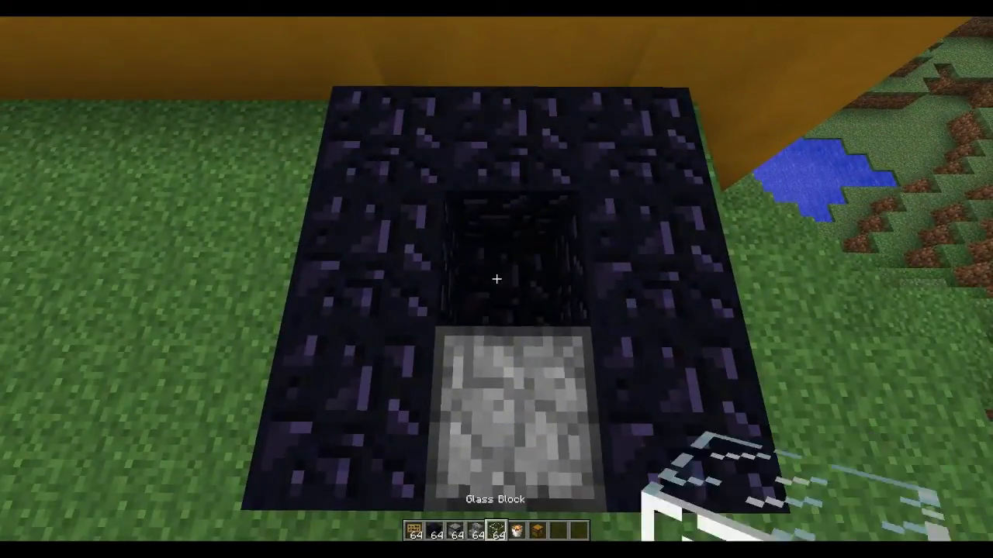
scroll(496, 279, down, 1)
scroll(497, 279, up, 2)
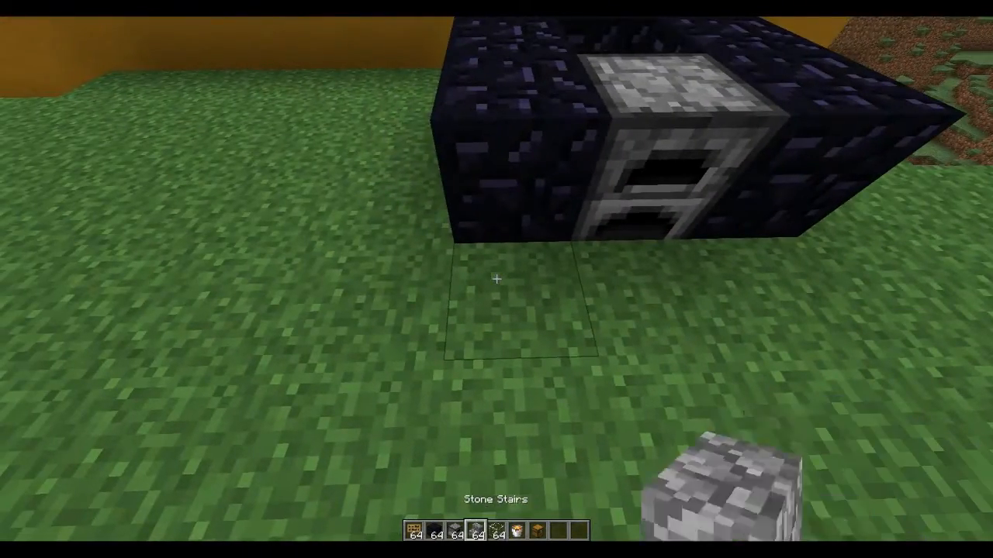
right_click(496, 278)
right_click(496, 279)
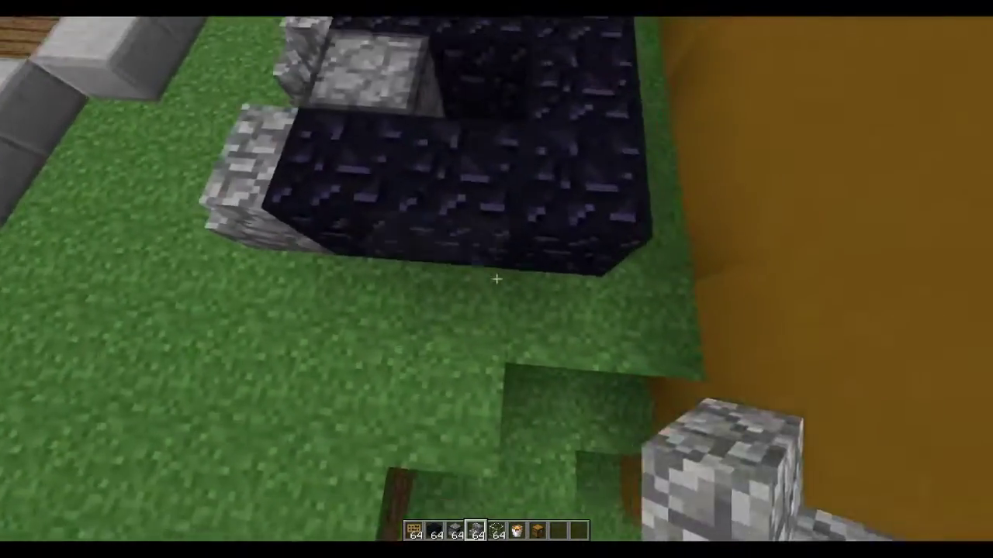
right_click(496, 279)
right_click(497, 278)
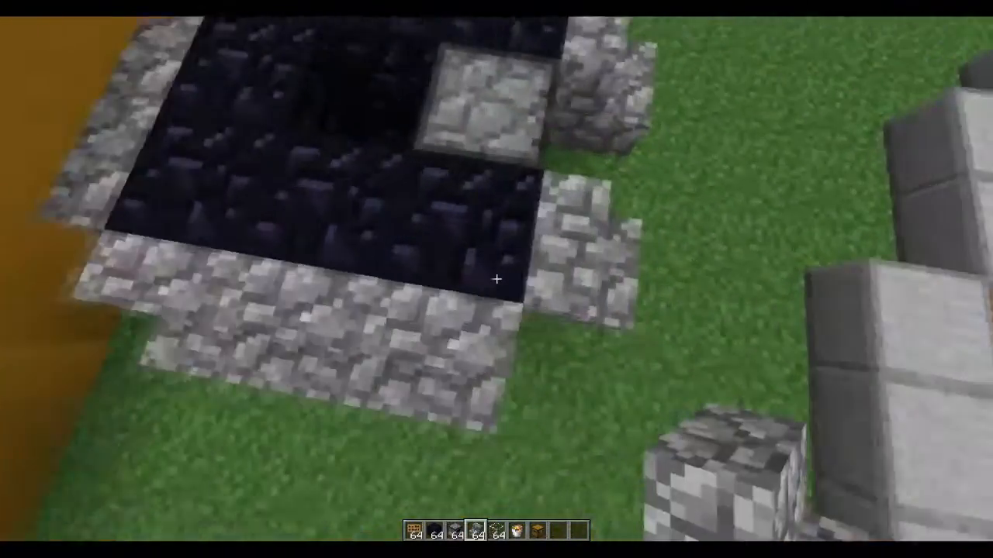
key(2)
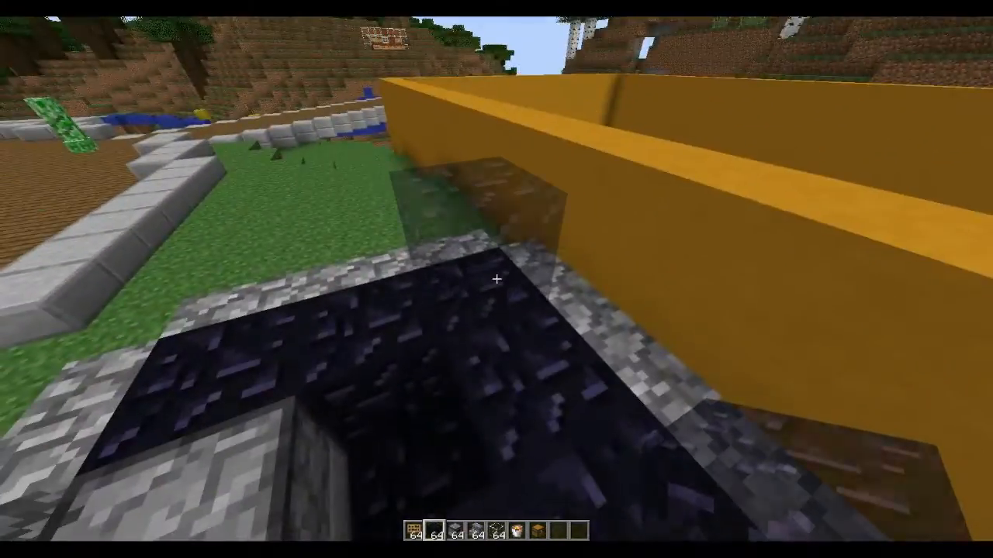
- Add a raised obsidian block, then cap the shaft with two glass blocks
right_click(497, 279)
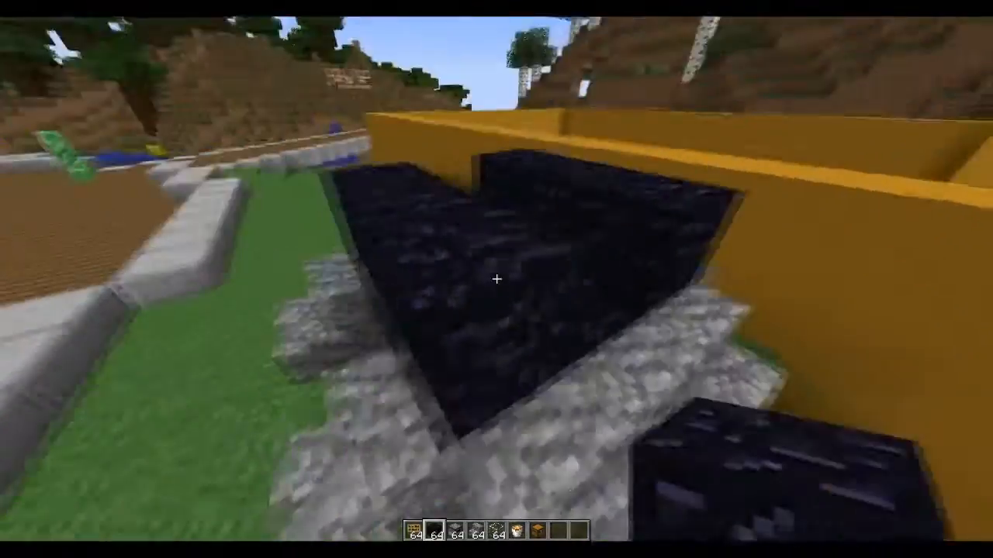
scroll(496, 280, down, 1)
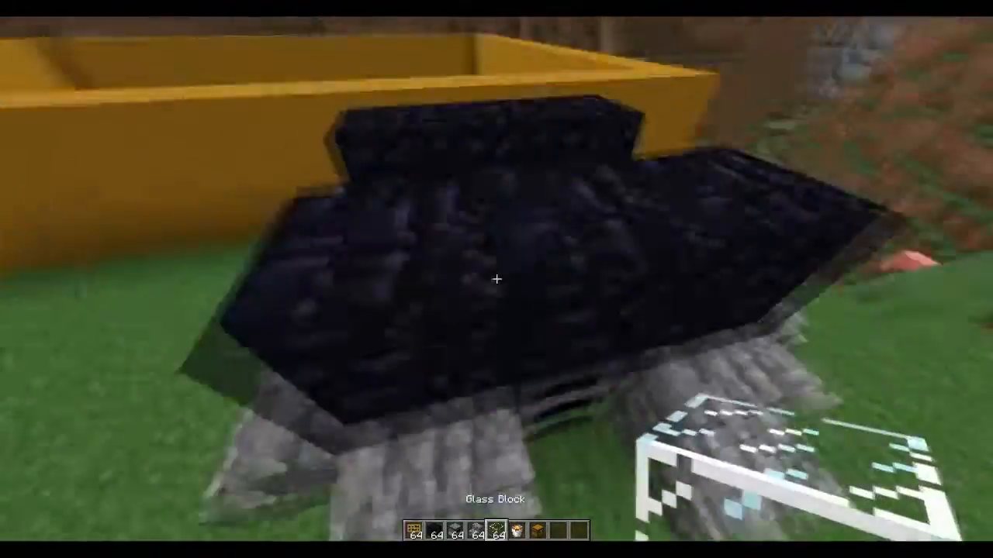
right_click(496, 279)
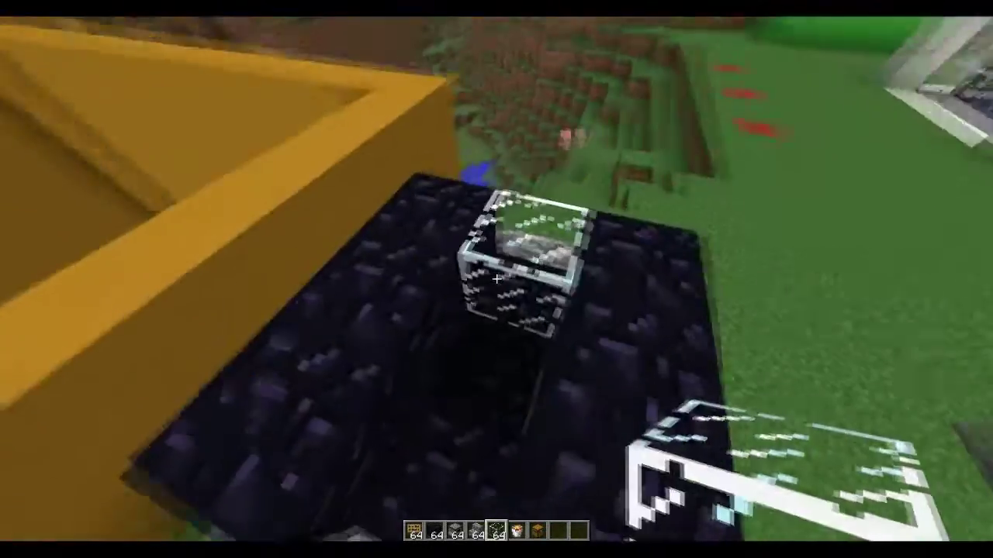
right_click(497, 279)
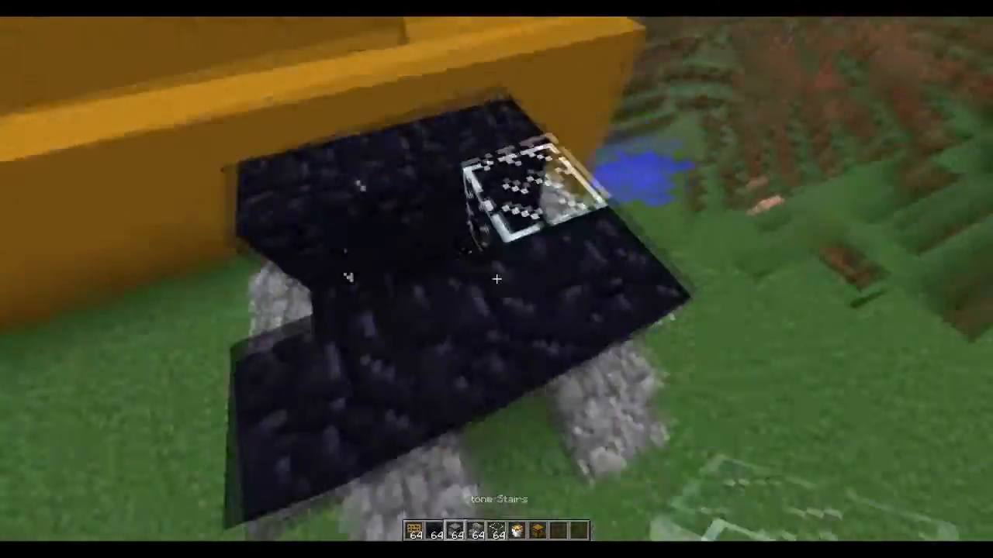
scroll(496, 279, down, 1)
scroll(496, 279, up, 1)
scroll(496, 279, down, 1)
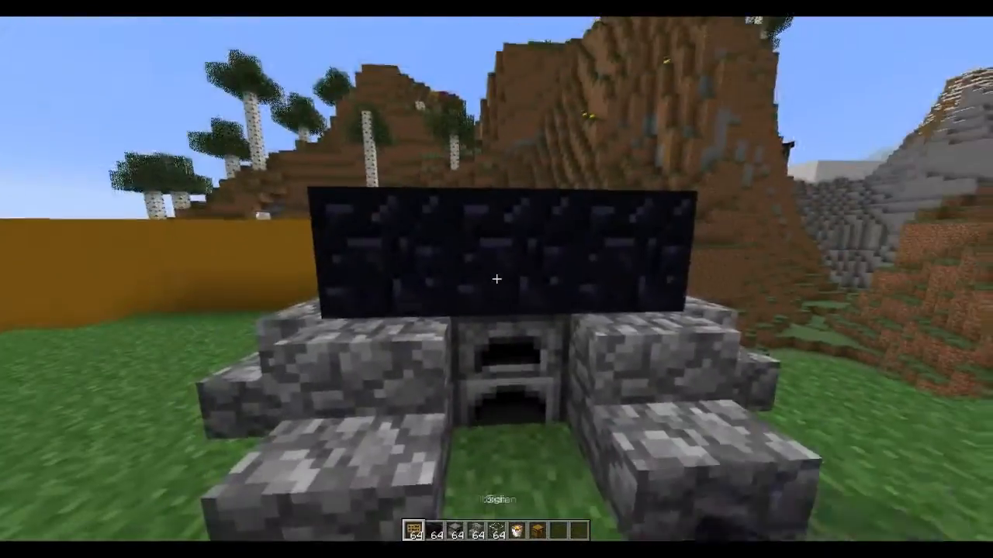
- Place a chest beside the furnace and a [LAVAFURNACE] sign on the obsidian wall
right_click(496, 280)
key(Escape)
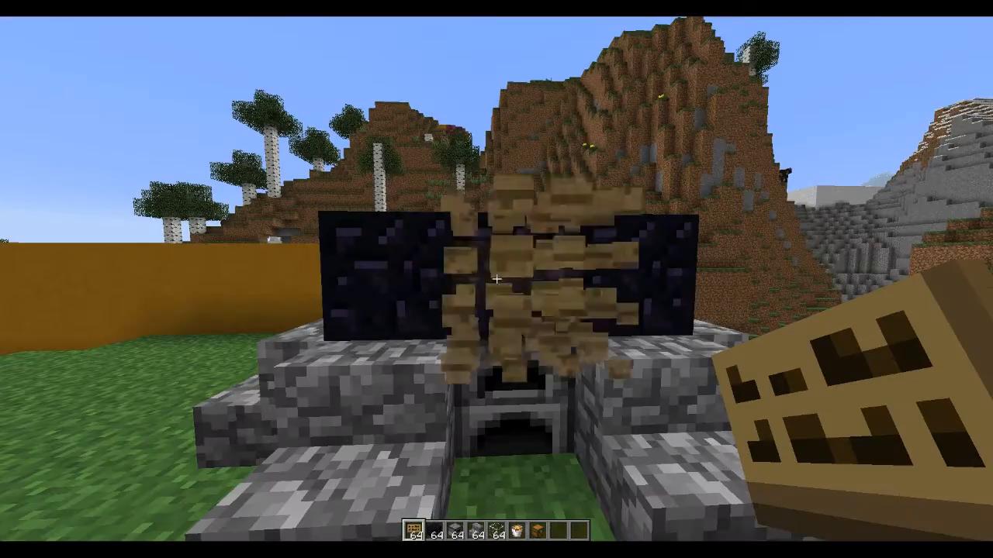
scroll(497, 279, down, 1)
scroll(497, 279, down, 1)
scroll(497, 279, down, 1)
right_click(497, 279)
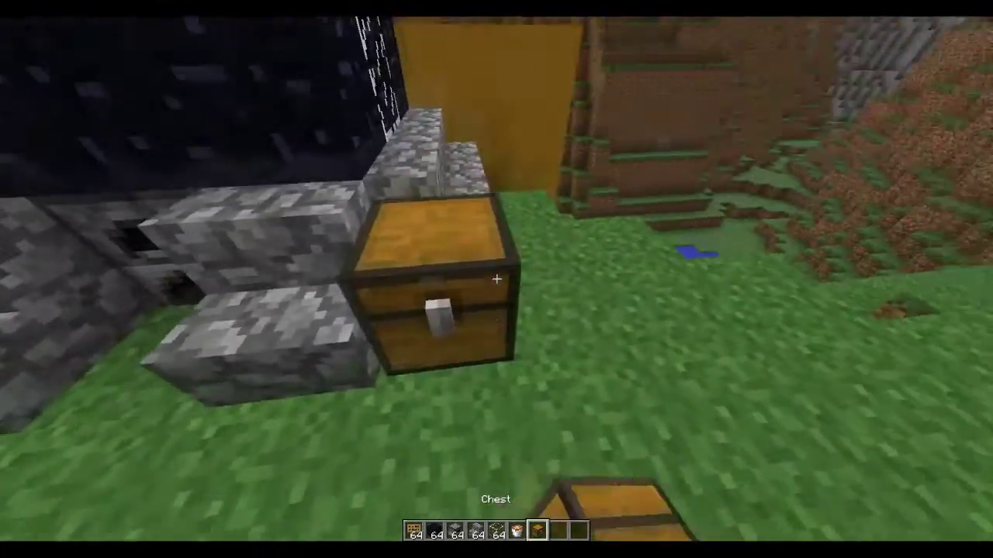
scroll(497, 280, up, 2)
right_click(497, 279)
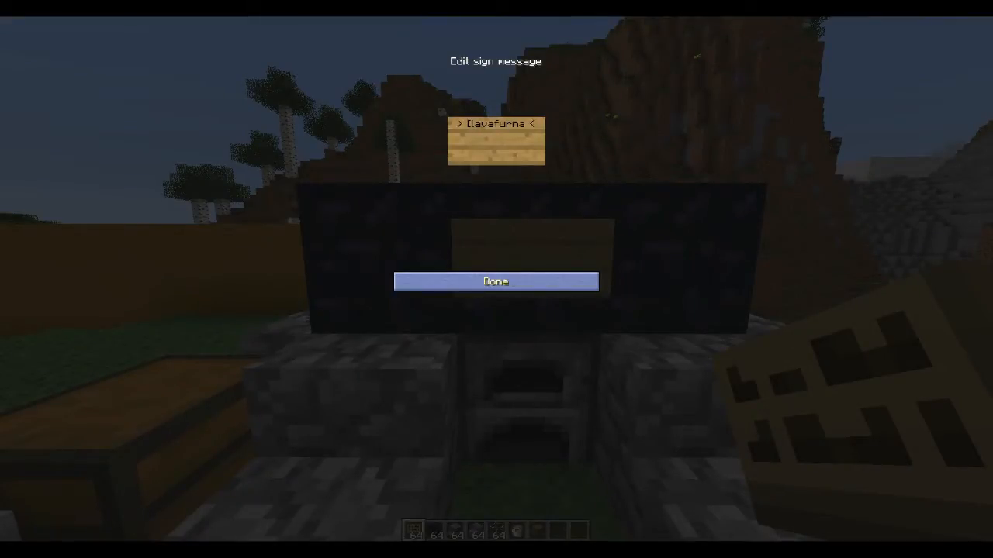
key(Escape)
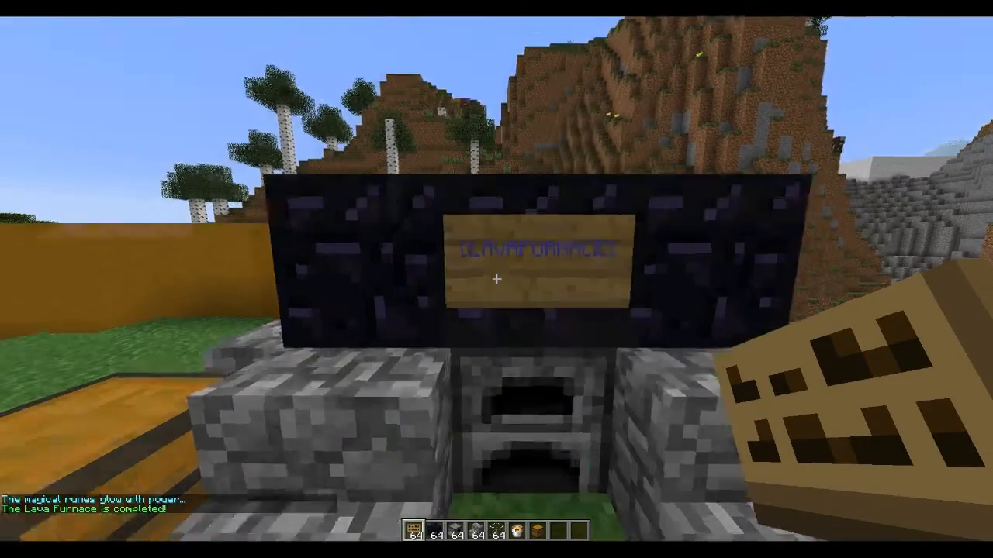
scroll(496, 279, down, 3)
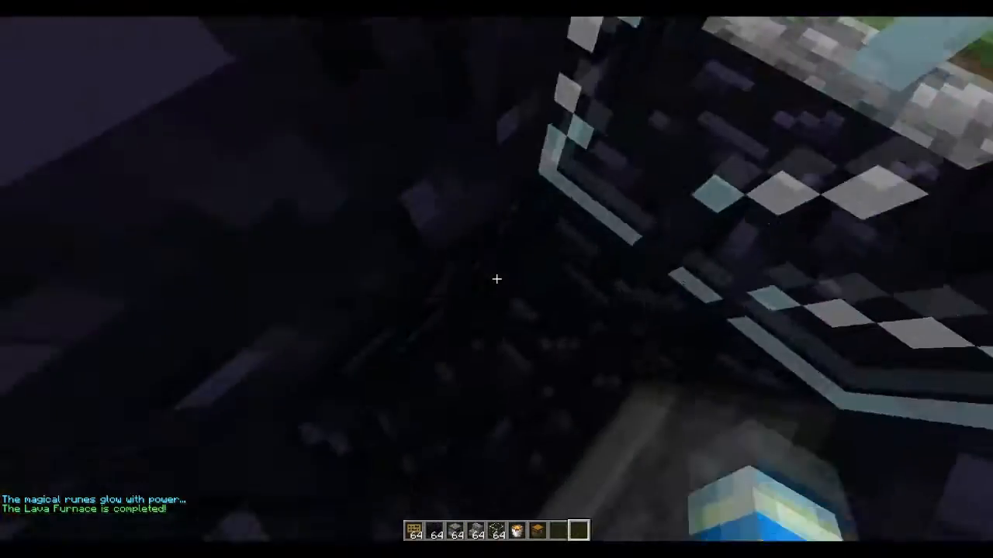
scroll(496, 279, up, 2)
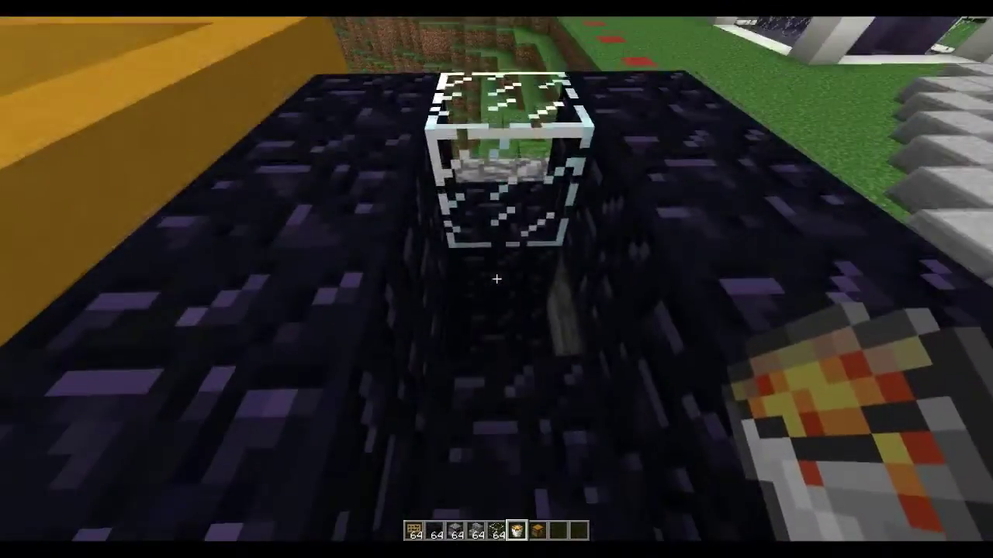
- Pour the lava bucket into the glass-capped shaft to light the furnace
right_click(496, 279)
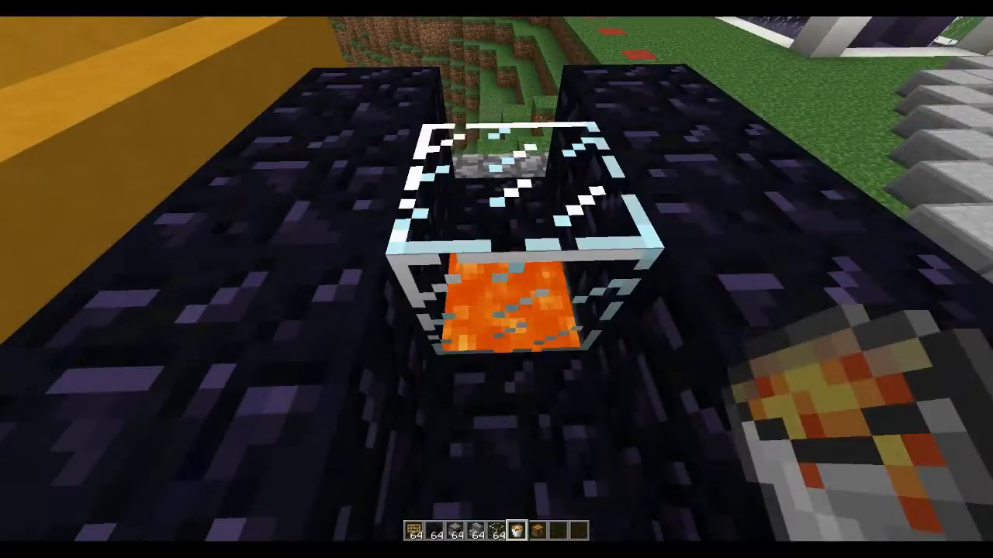
scroll(496, 279, down, 2)
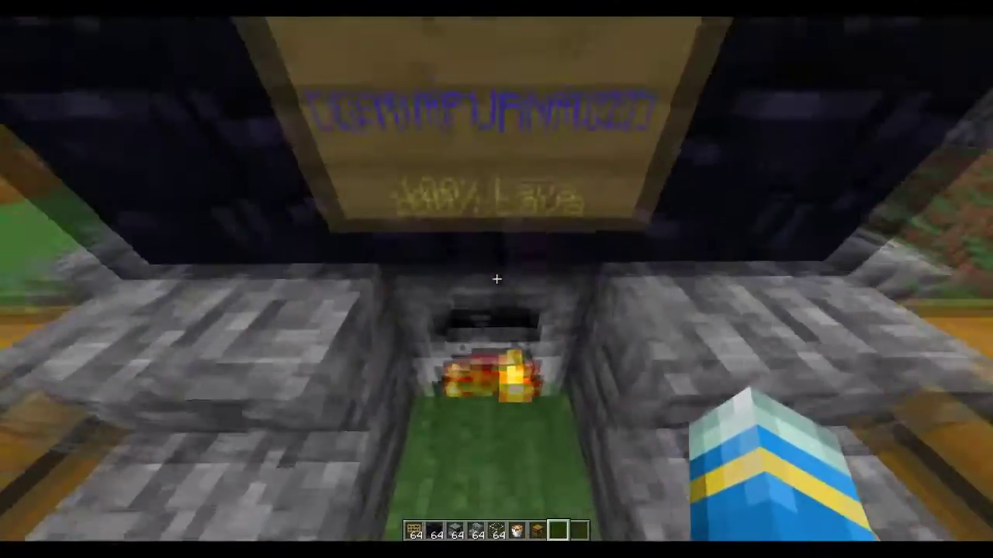
- Inspect the furnace's lava fuel, take Raw Steak from the creative catalogue, and open the meat chest
right_click(497, 279)
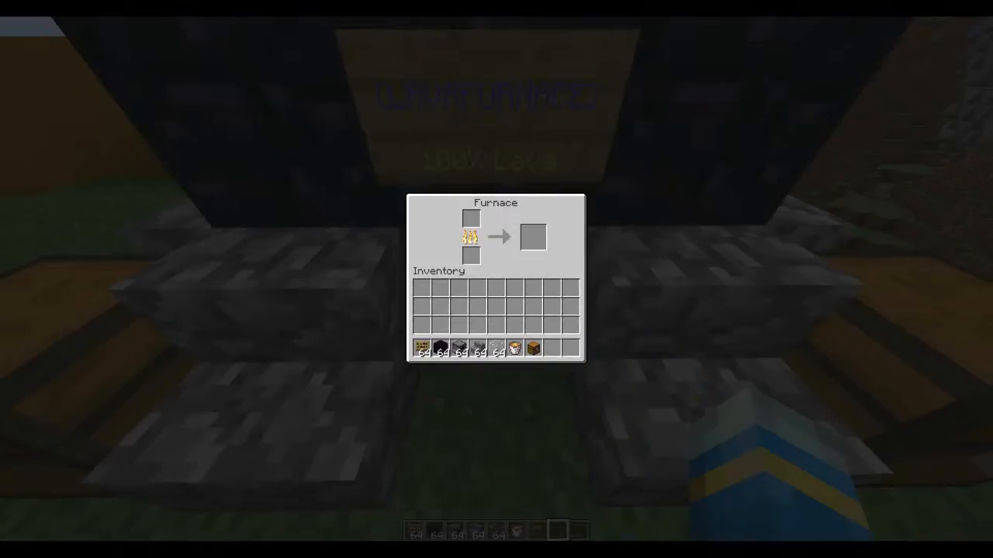
key(Escape)
key(e)
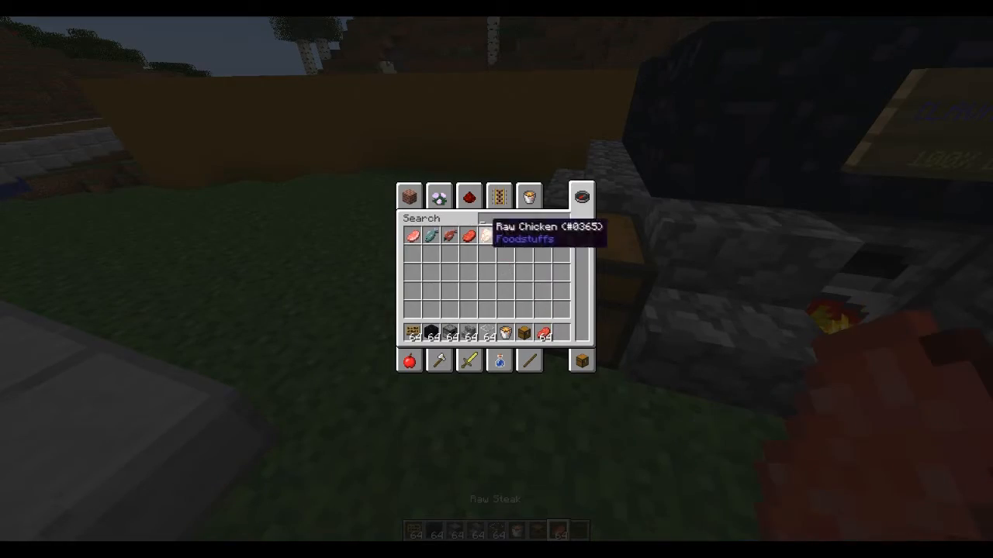
key(Escape)
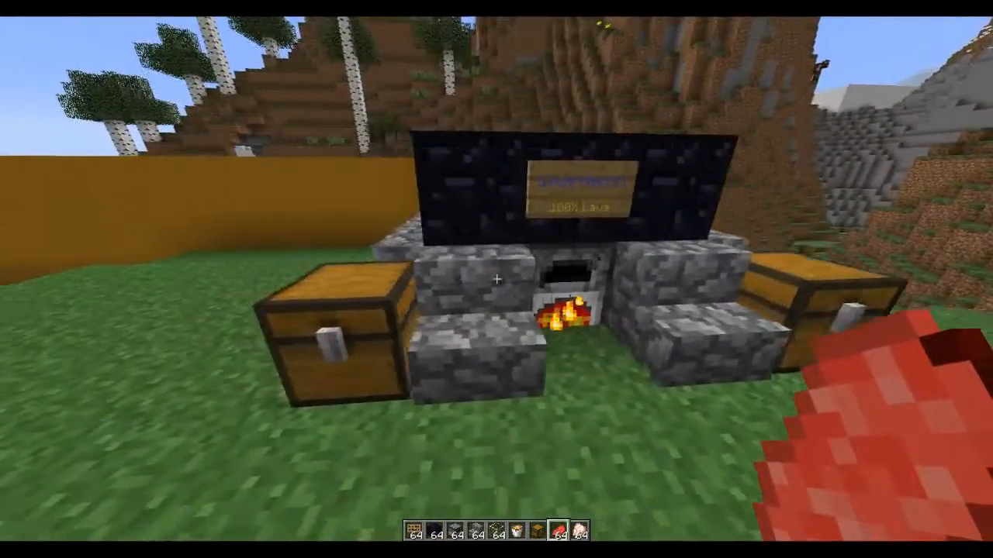
right_click(496, 280)
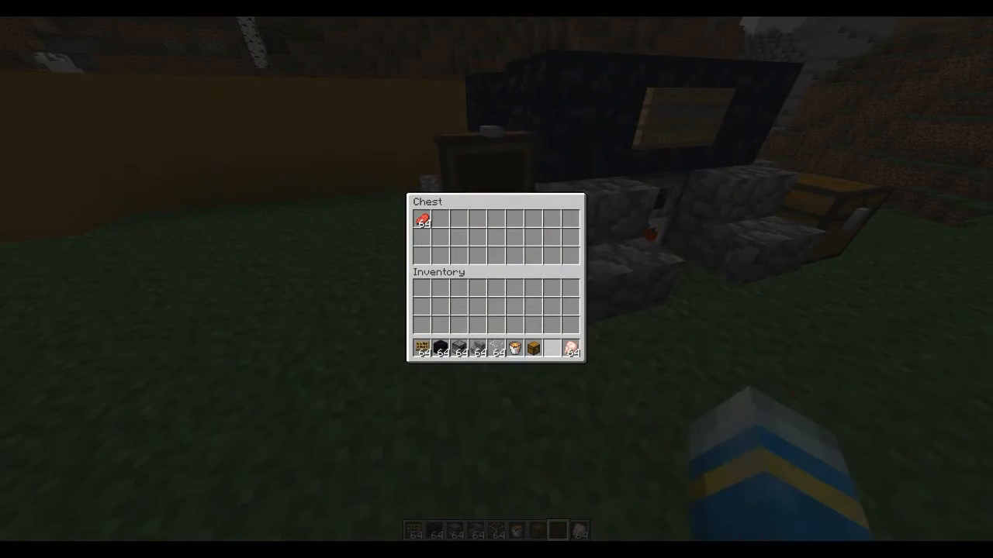
- Watch the raw beef cooking in the furnace, checking its progress several times
key(Escape)
right_click(496, 279)
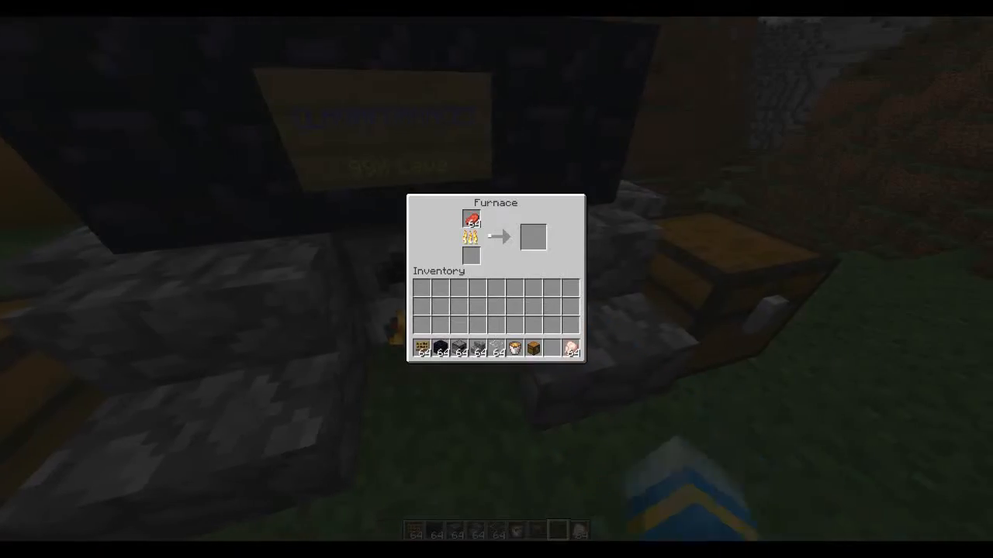
key(Escape)
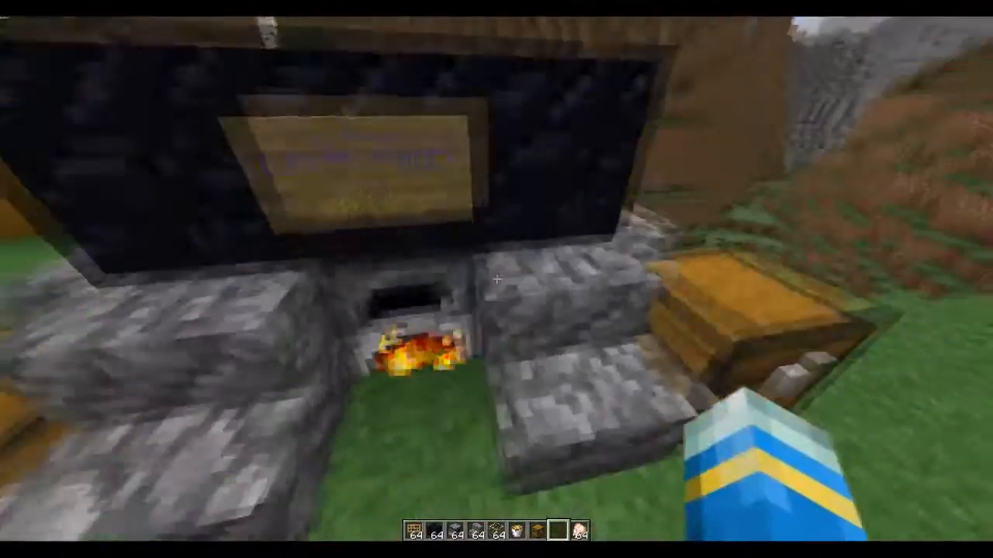
right_click(496, 279)
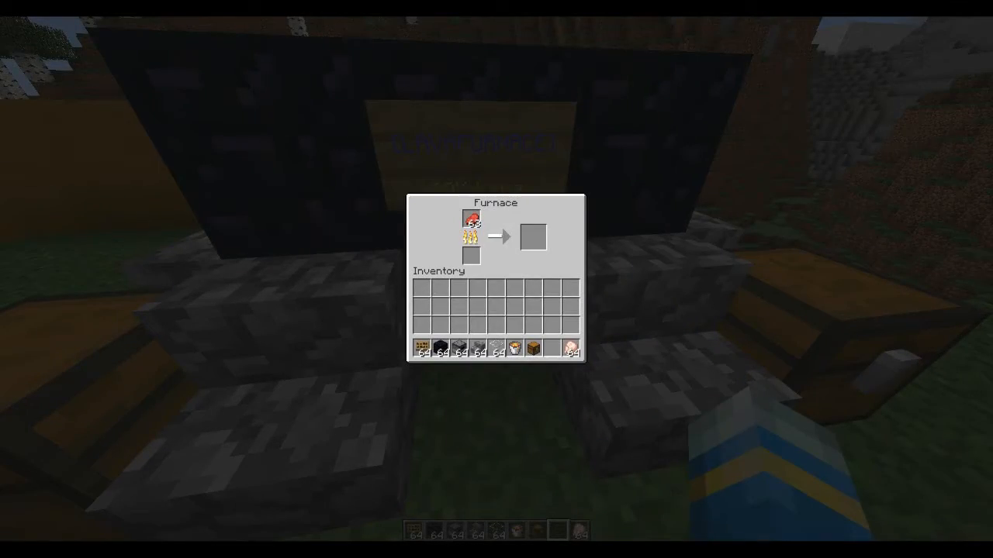
key(Escape)
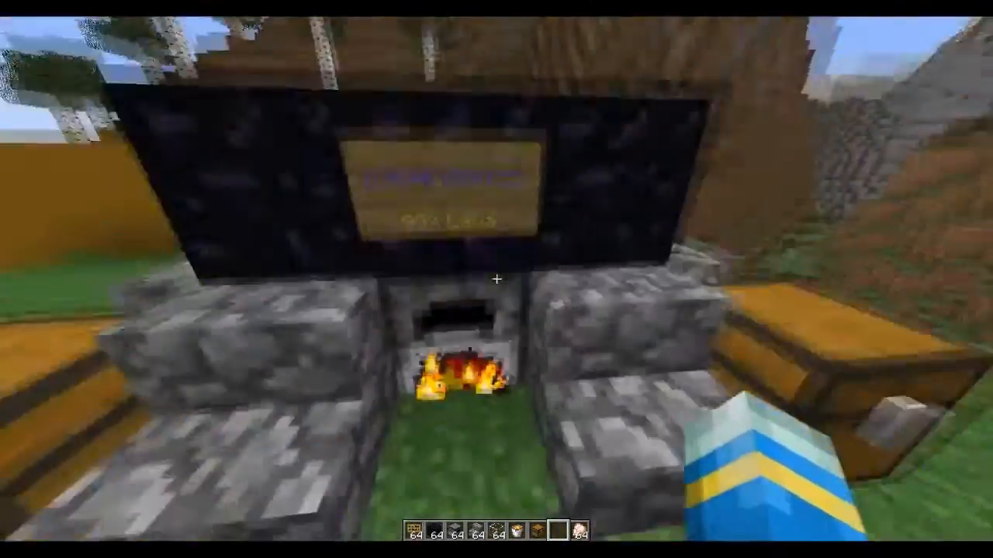
right_click(496, 279)
key(Escape)
- Check the neighbouring and large chests for the cooked meat output
right_click(497, 279)
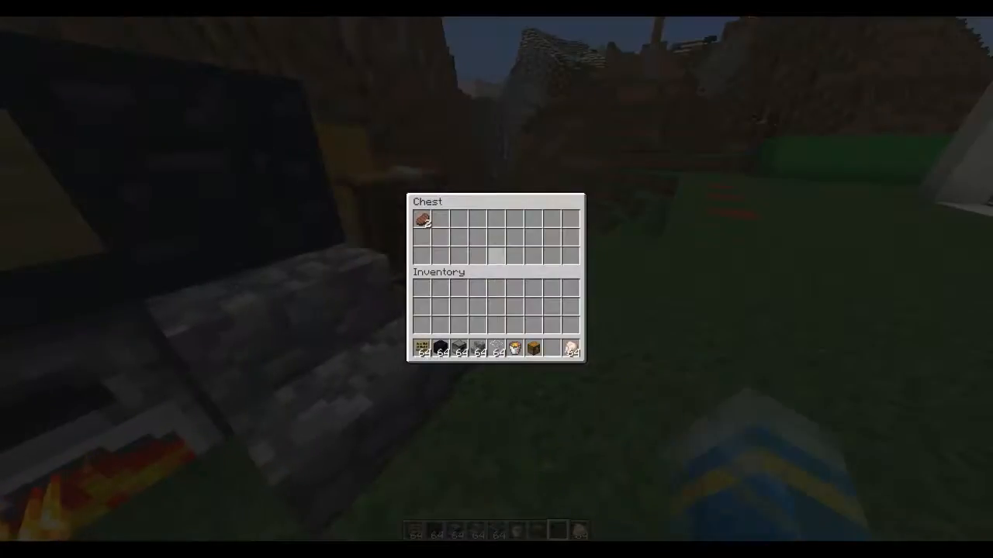
key(Escape)
right_click(496, 279)
key(Escape)
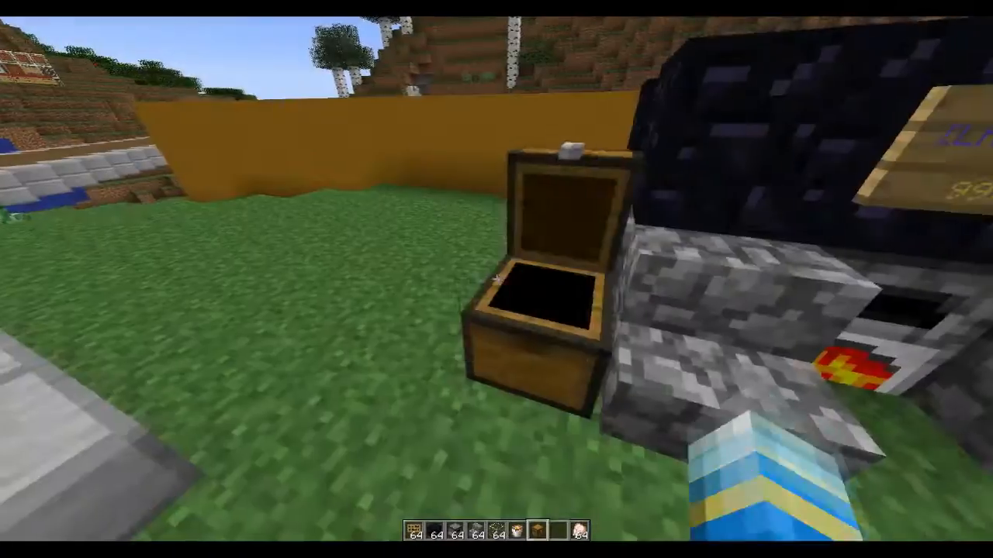
scroll(497, 280, down, 1)
right_click(496, 280)
key(Escape)
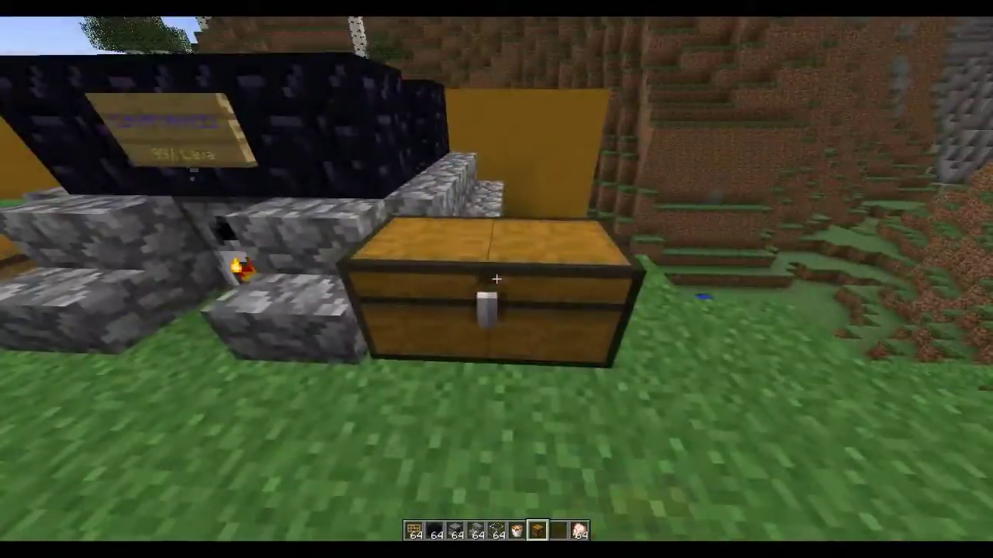
right_click(496, 279)
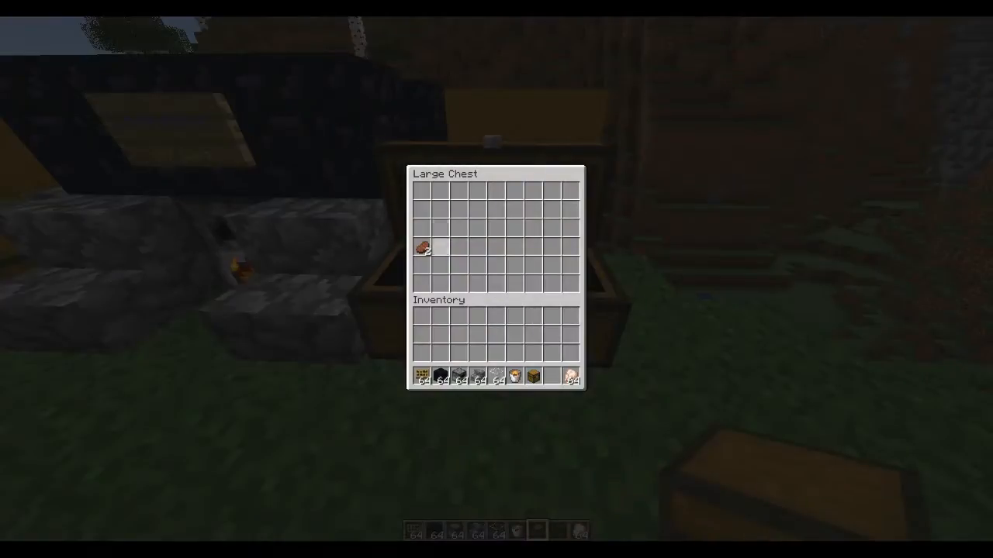
key(Escape)
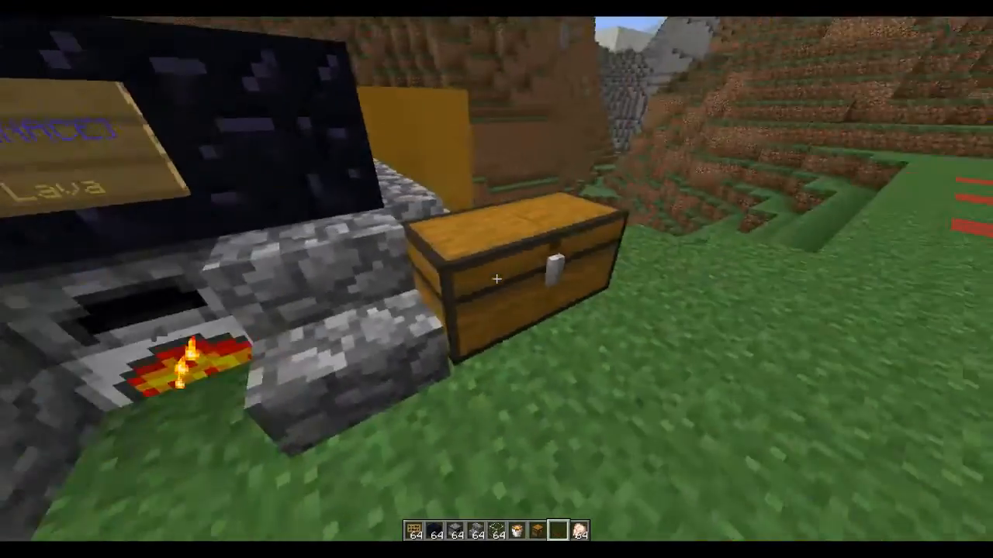
right_click(497, 279)
key(Escape)
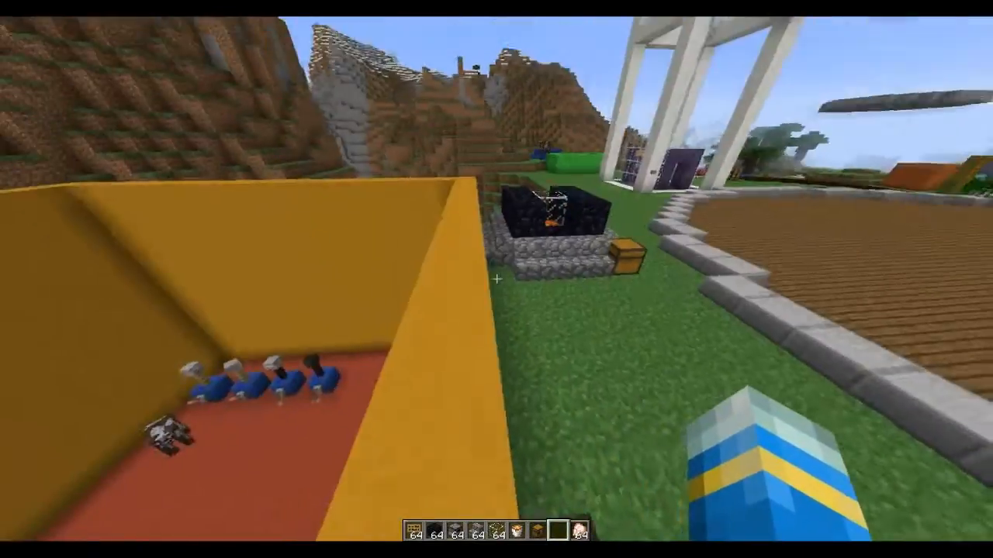
- Walk over to the obsidian structure and check the furnace slots once more
key(w)
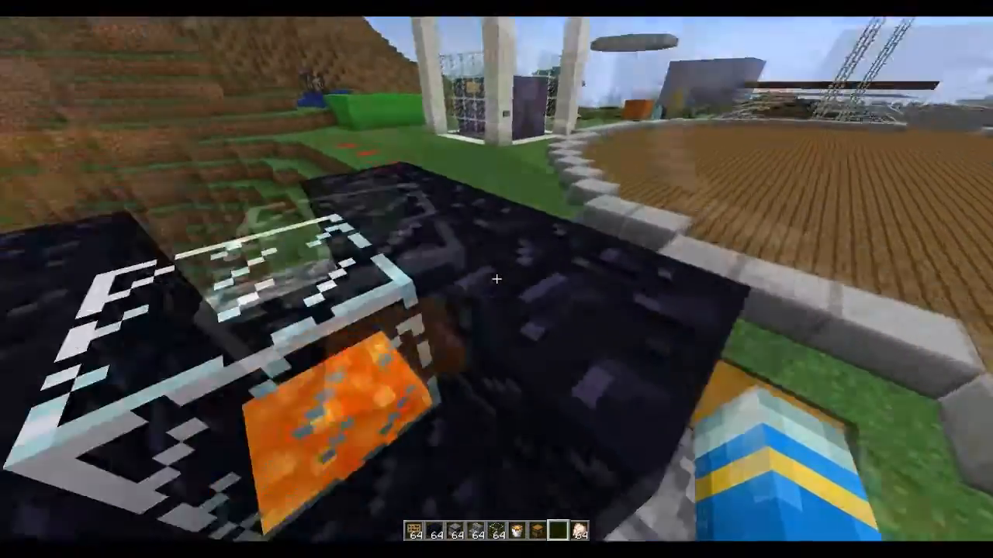
key(w)
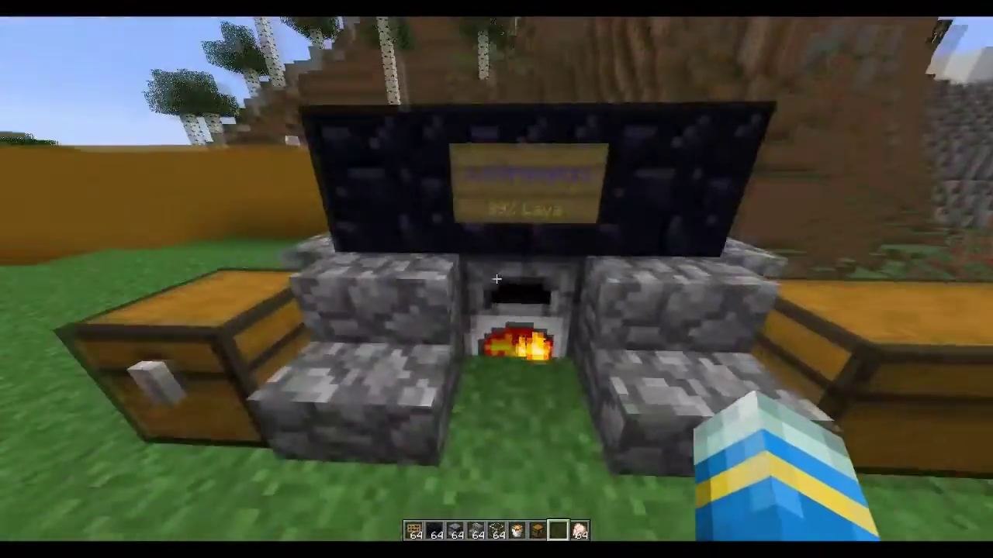
right_click(496, 280)
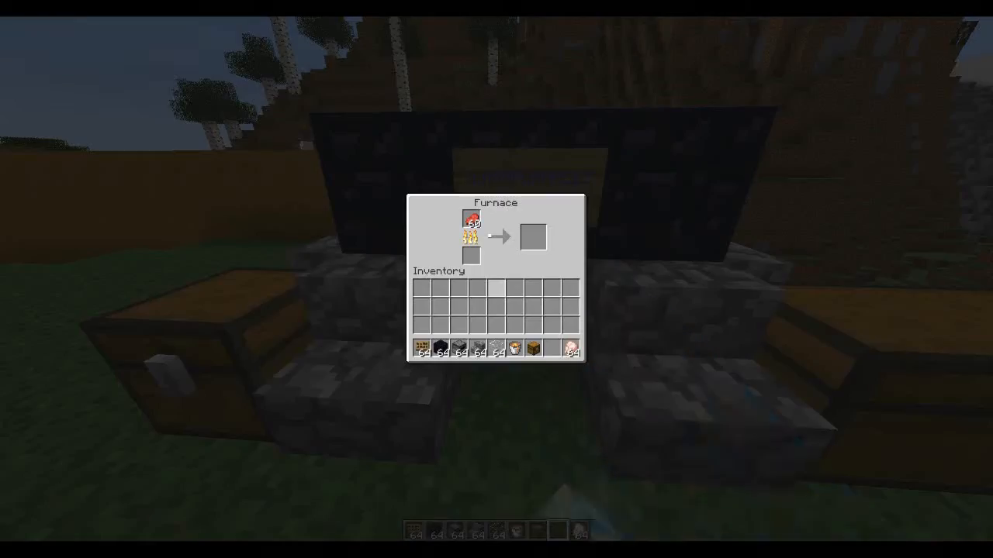
key(Escape)
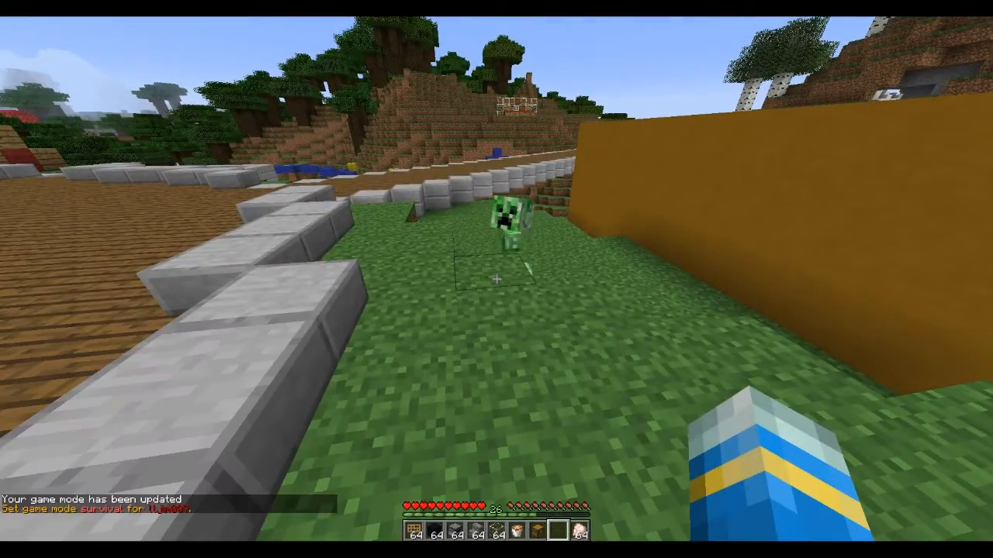
- Walk around the structure during the creeper explosion confirming it survives, then switch to the config file
key(w)
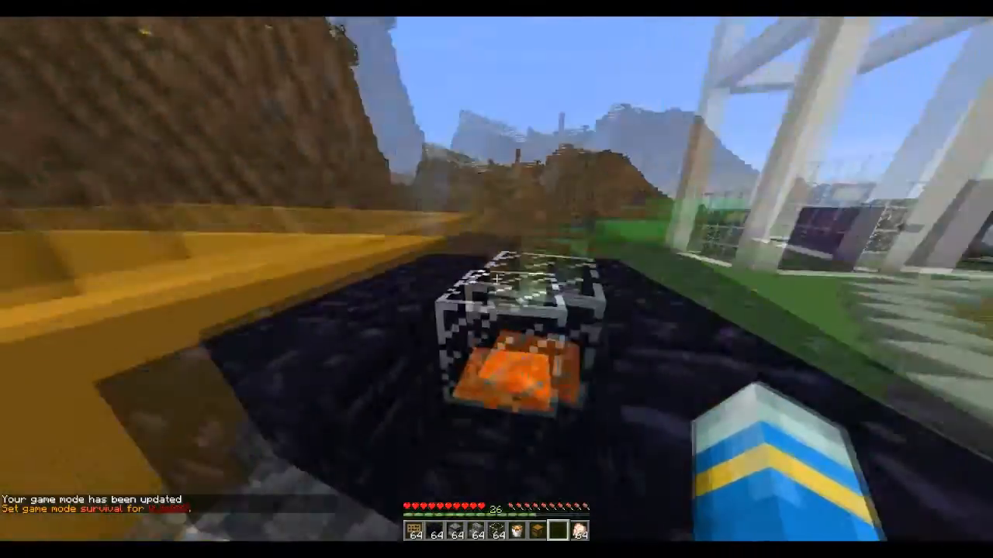
key(w)
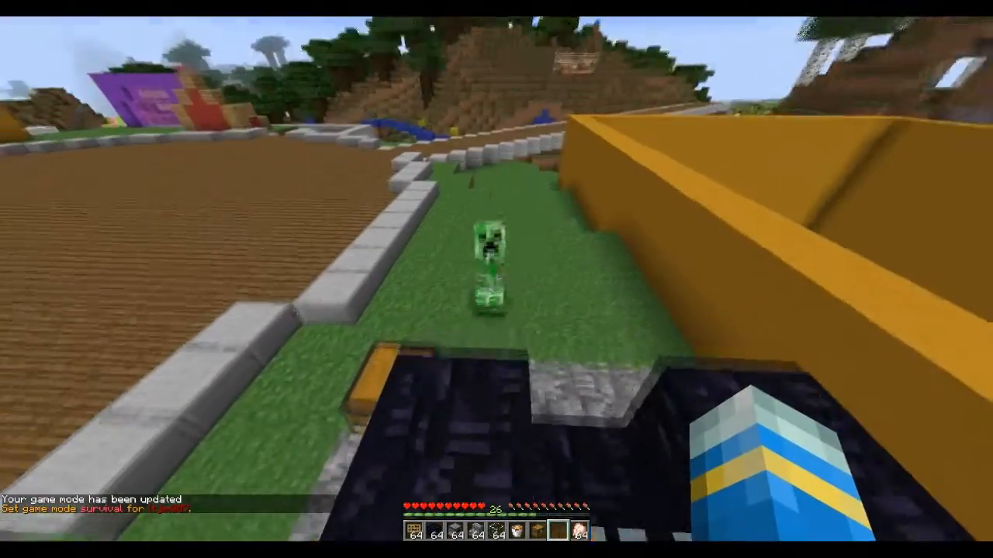
key(w)
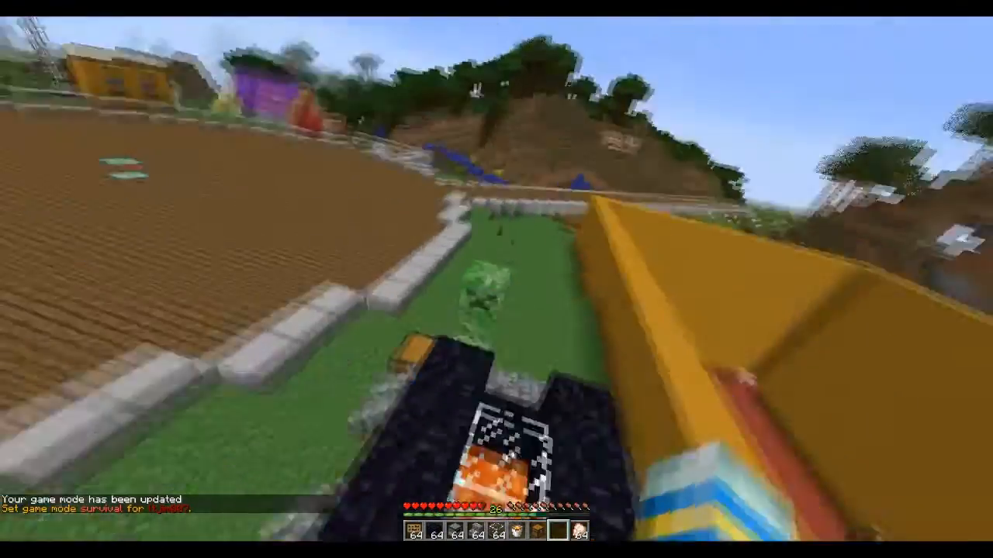
key(w)
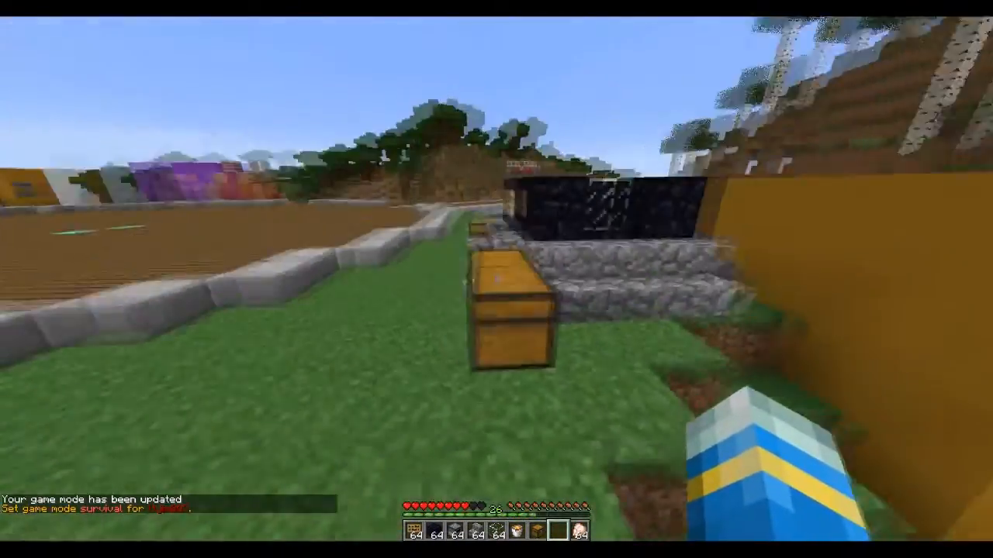
key(w)
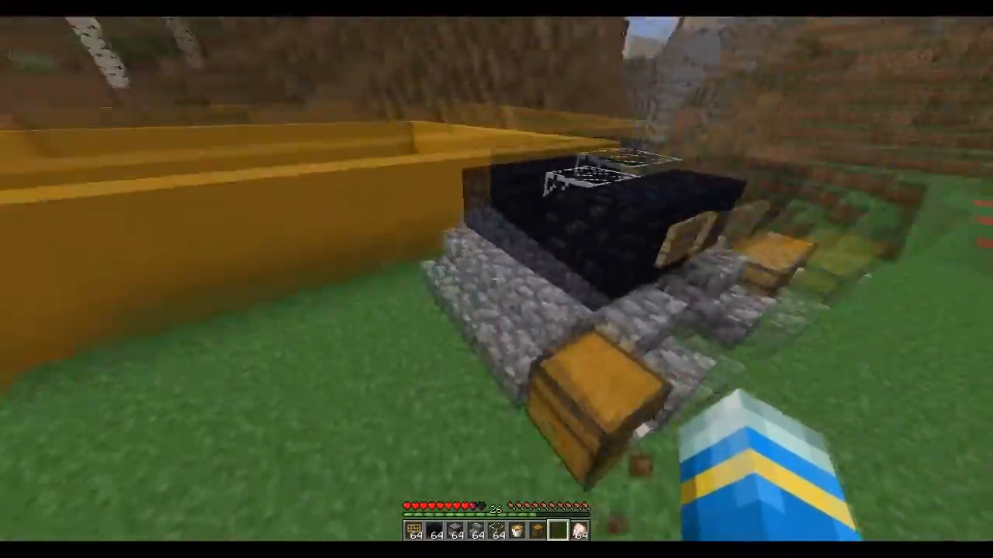
key(w)
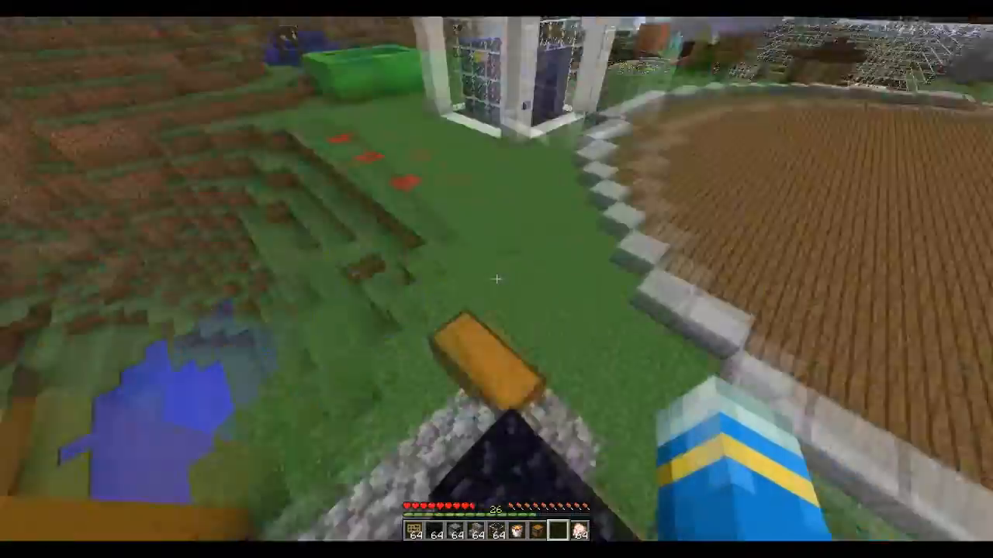
key(w)
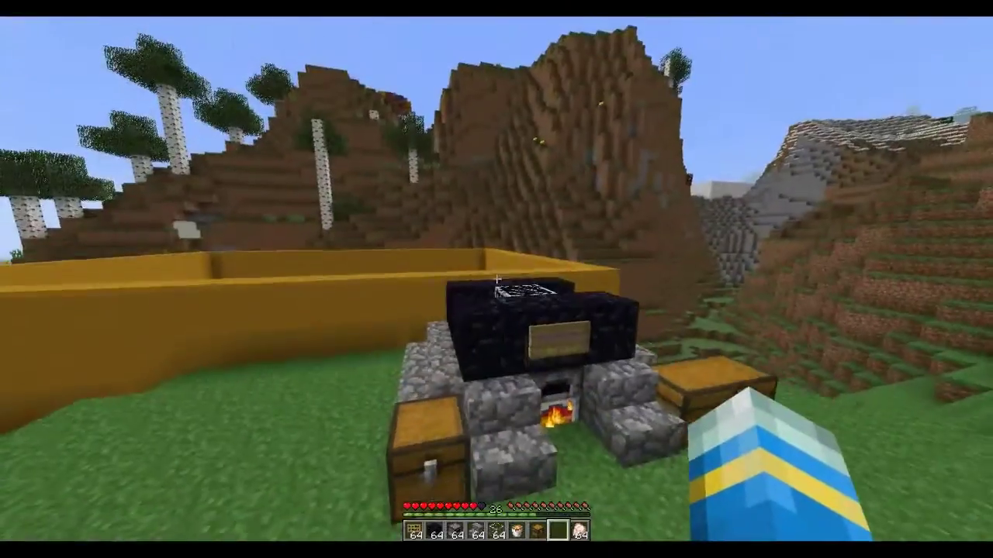
key(alt+Tab)
click(545, 365)
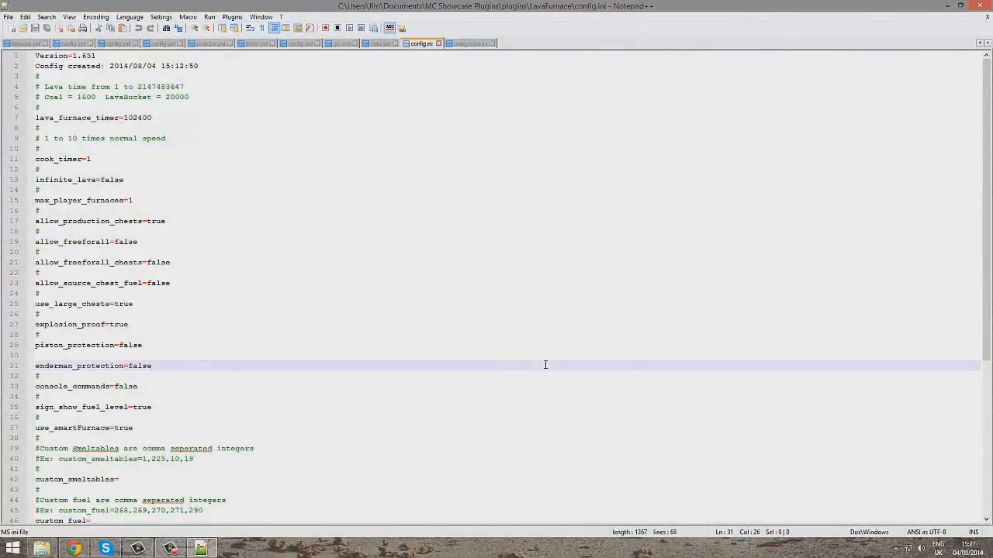
scroll(544, 365, down, 5)
scroll(544, 365, up, 5)
scroll(575, 259, down, 1)
scroll(388, 271, up, 1)
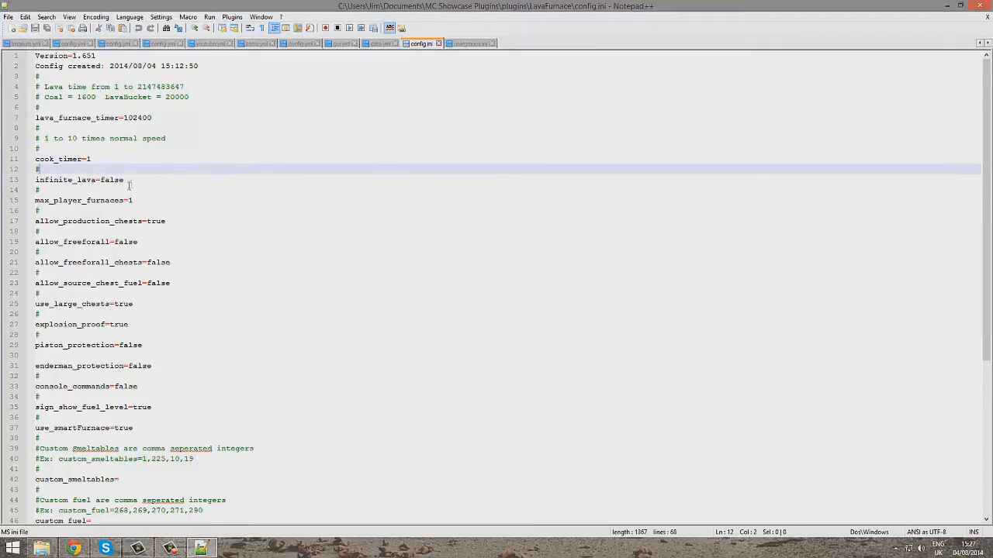
scroll(270, 200, down, 8)
scroll(256, 287, up, 8)
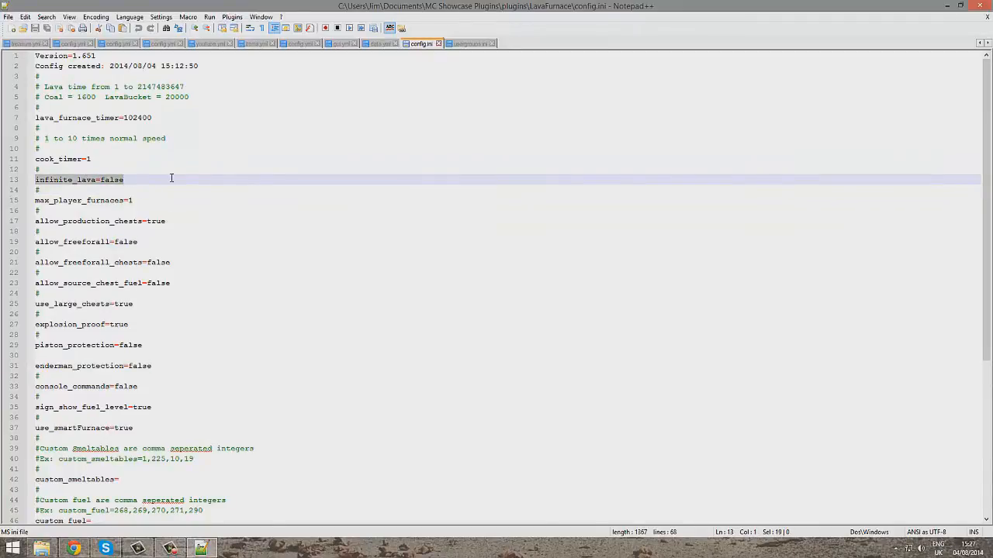
scroll(162, 203, down, 2)
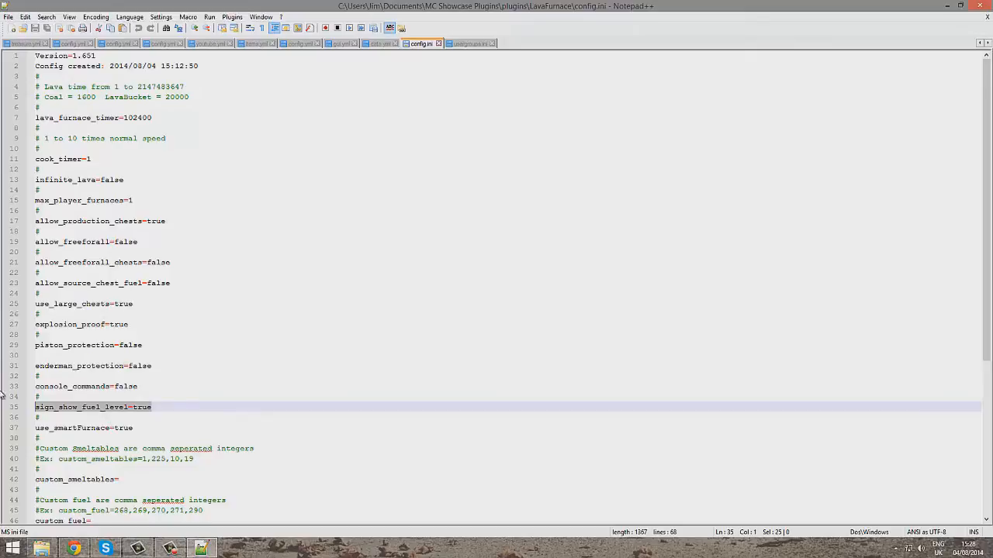
scroll(180, 336, down, 6)
scroll(180, 336, up, 6)
mouse_move(174, 365)
mouse_down()
mouse_move(1, 312)
mouse_move(2, 325)
mouse_up()
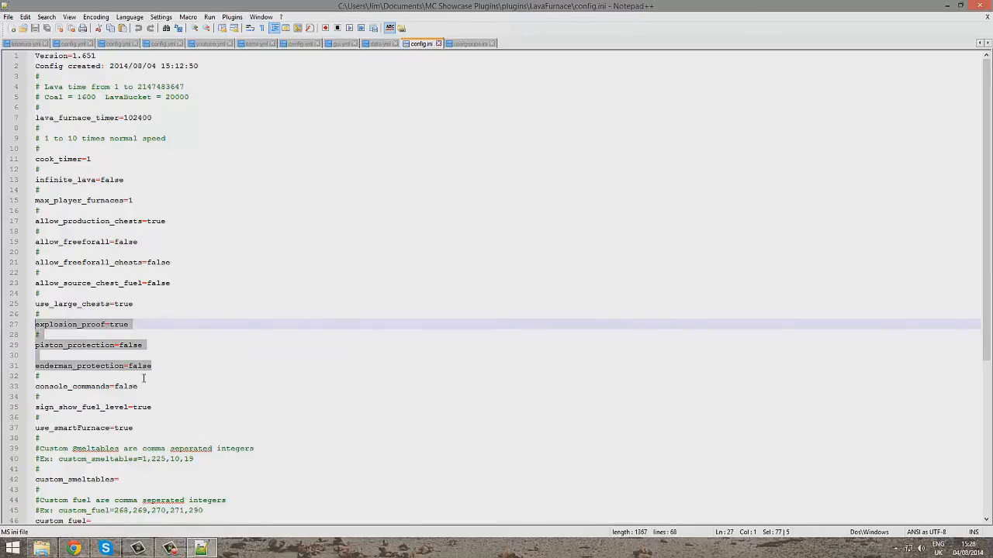
scroll(147, 399, down, 8)
scroll(147, 399, up, 8)
drag(134, 303, 35, 303)
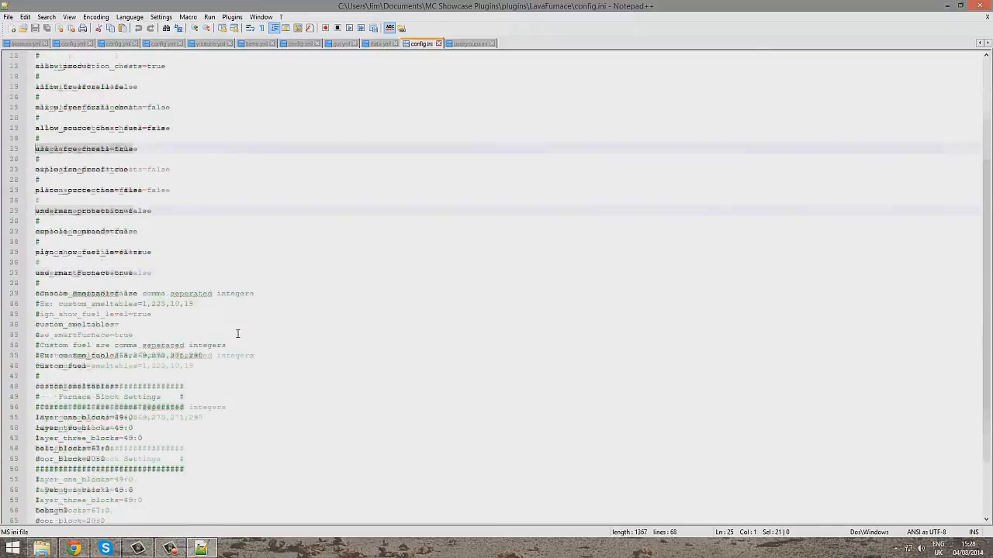
scroll(261, 301, down, 7)
mouse_move(105, 397)
mouse_down()
mouse_move(1, 345)
mouse_move(2, 355)
mouse_up()
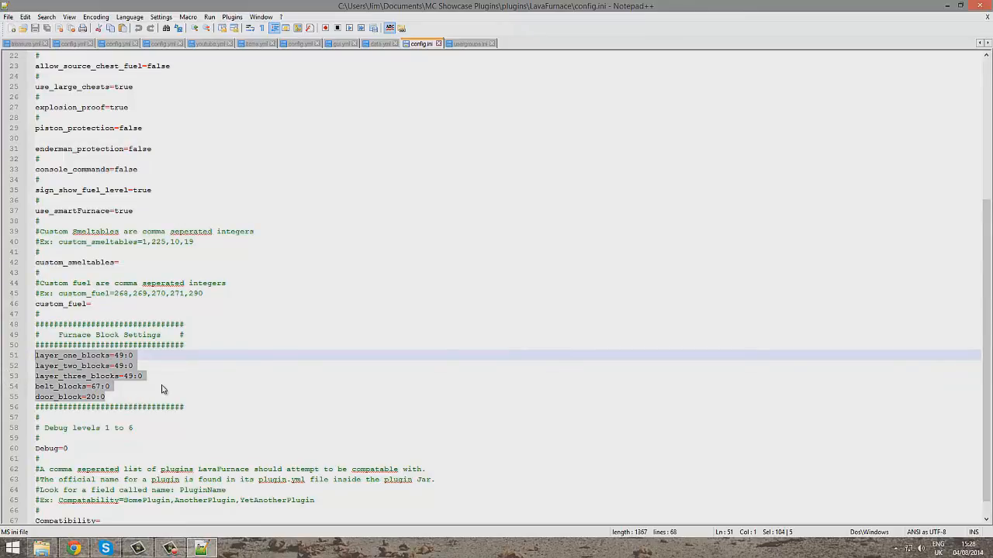
scroll(261, 411, up, 3)
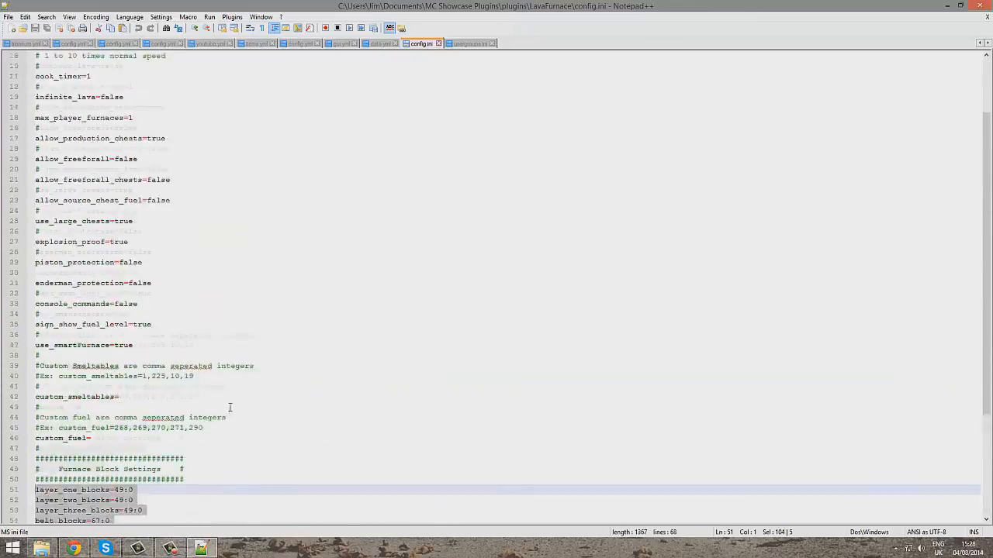
scroll(261, 410, down, 2)
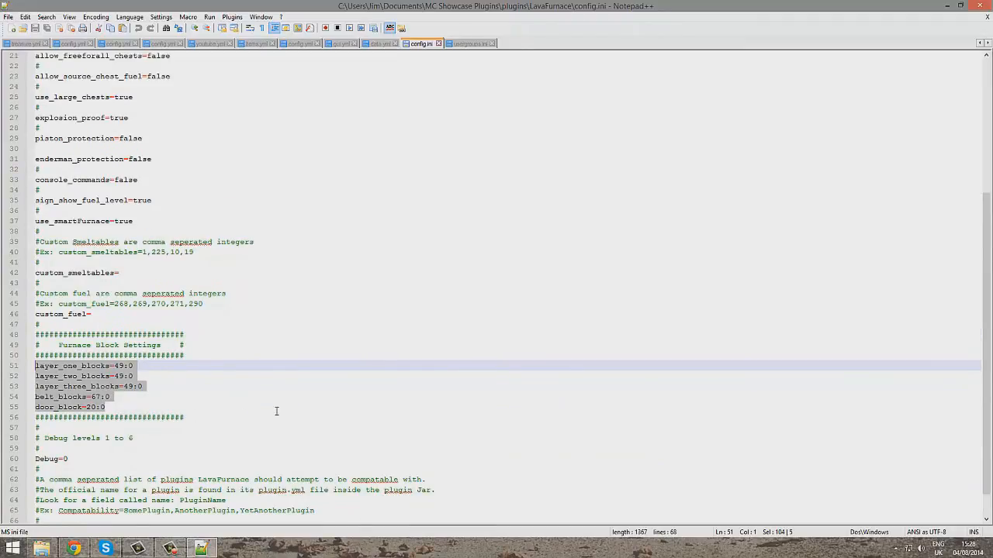
scroll(270, 408, up, 7)
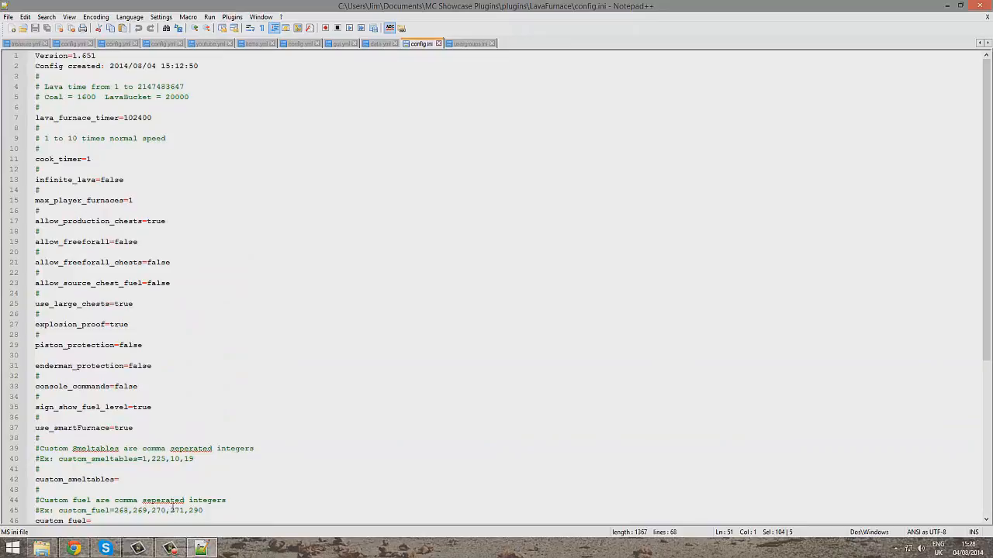